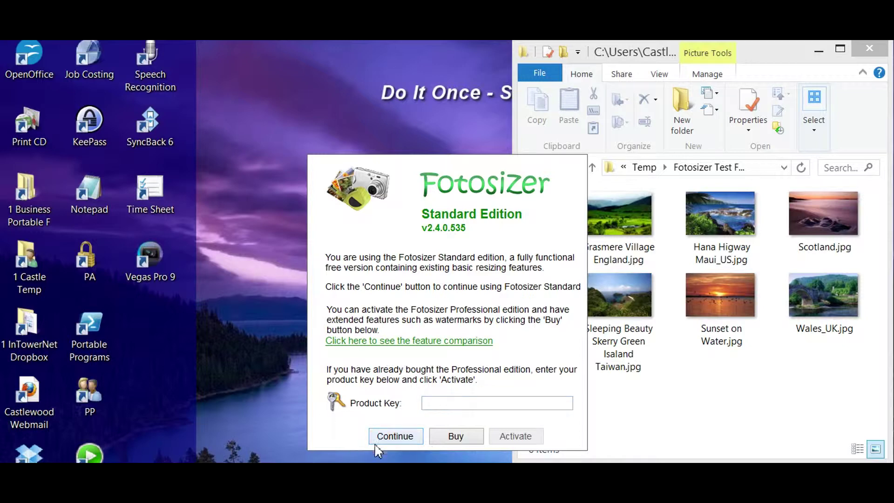
# - Continue with the free Standard edition and collapse the destination settings
pyautogui.click(394, 436)
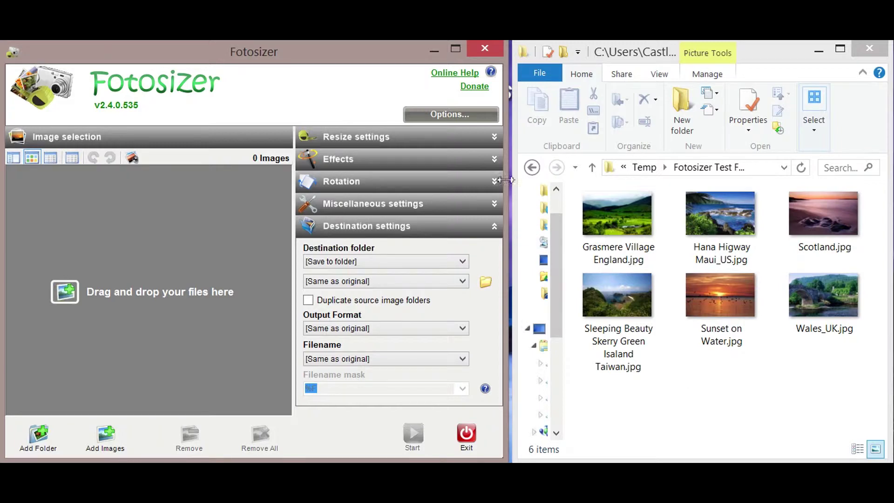
pyautogui.click(494, 226)
pyautogui.click(494, 226)
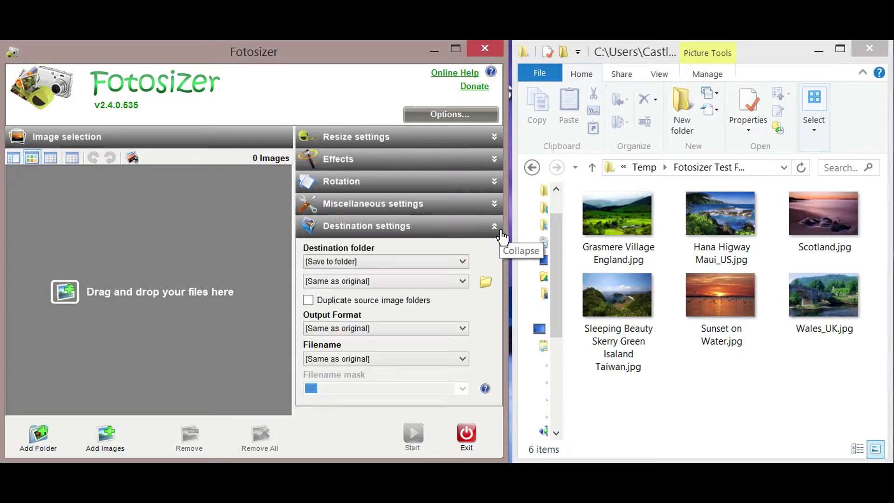
pyautogui.click(494, 227)
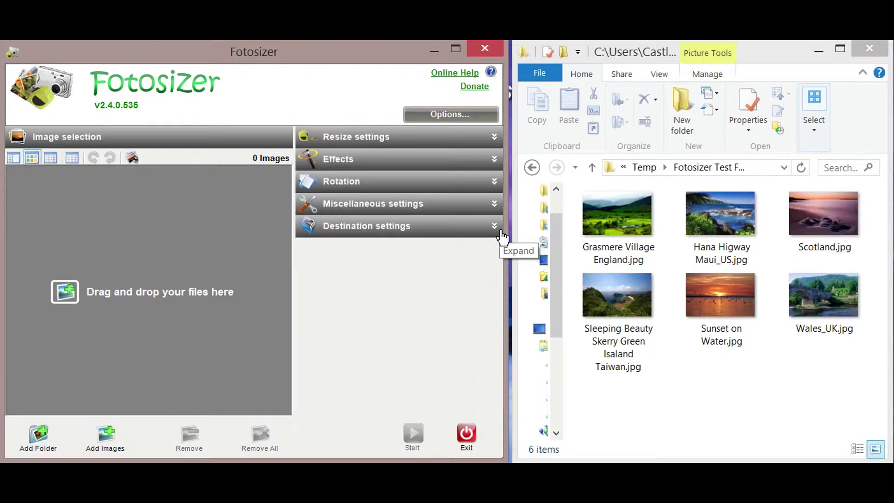
# - Look over the resize settings and the program options, accepting the existing language, update and image type options
pyautogui.click(495, 137)
pyautogui.click(495, 137)
pyautogui.click(470, 117)
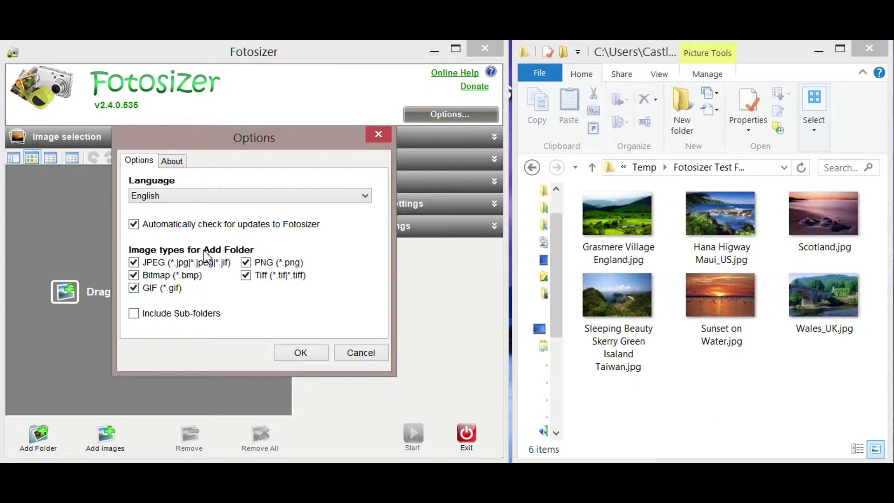
pyautogui.click(300, 353)
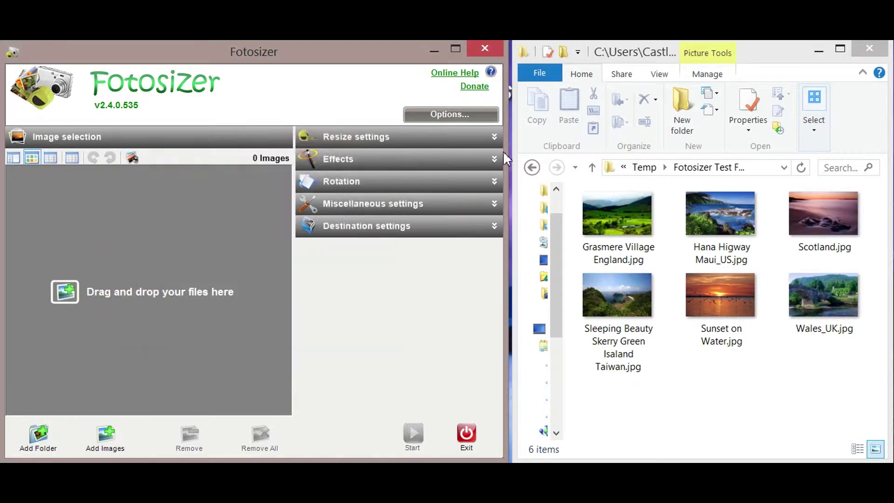
# - Set the resize to the 640x480 preset size and turn on the option not to enlarge smaller images
pyautogui.click(495, 138)
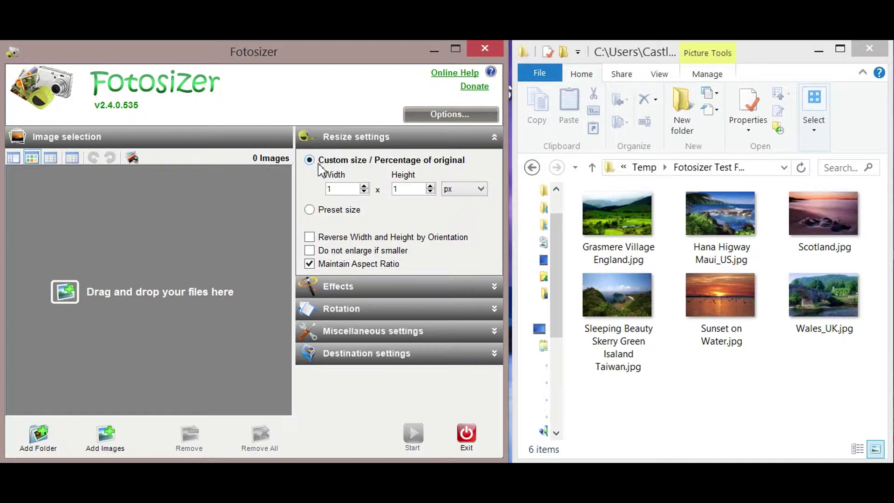
pyautogui.click(310, 212)
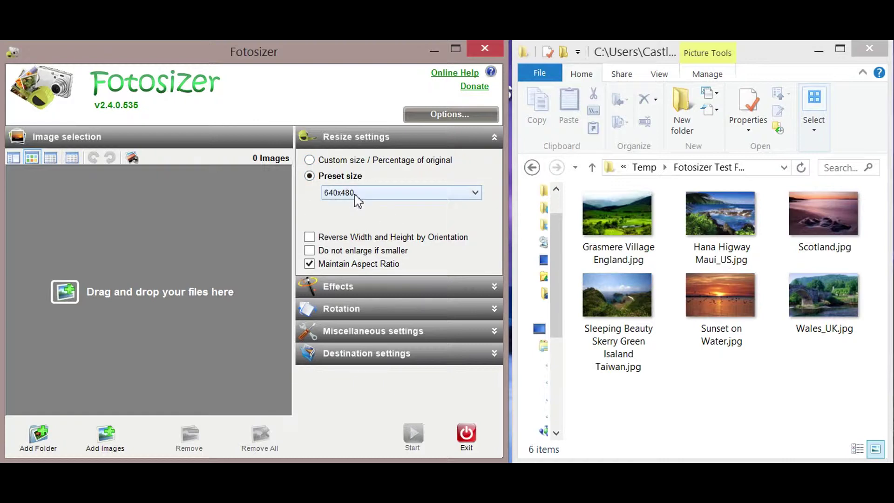
pyautogui.click(476, 193)
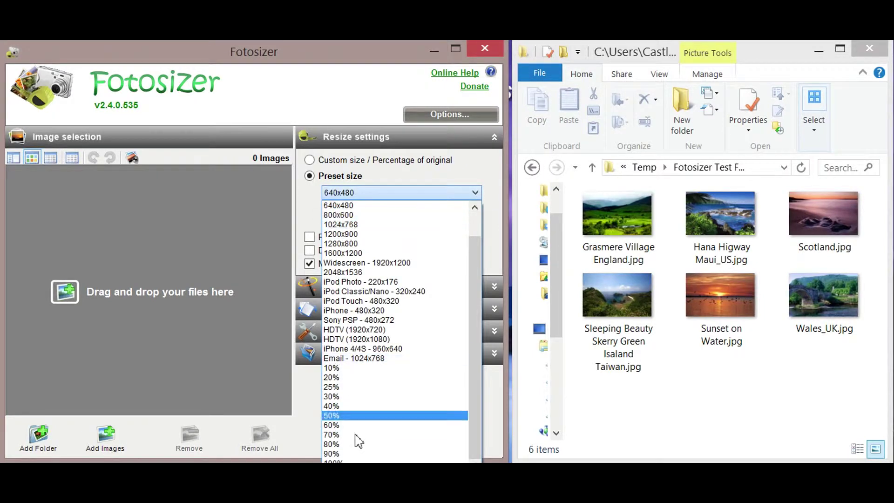
pyautogui.click(364, 203)
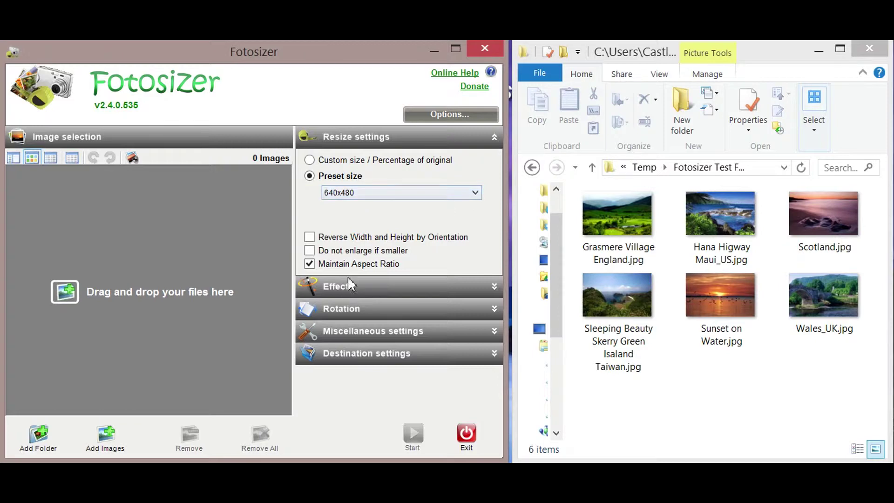
pyautogui.click(309, 251)
pyautogui.click(495, 137)
# - Review the available image effects and the rotation and flip options
pyautogui.click(495, 160)
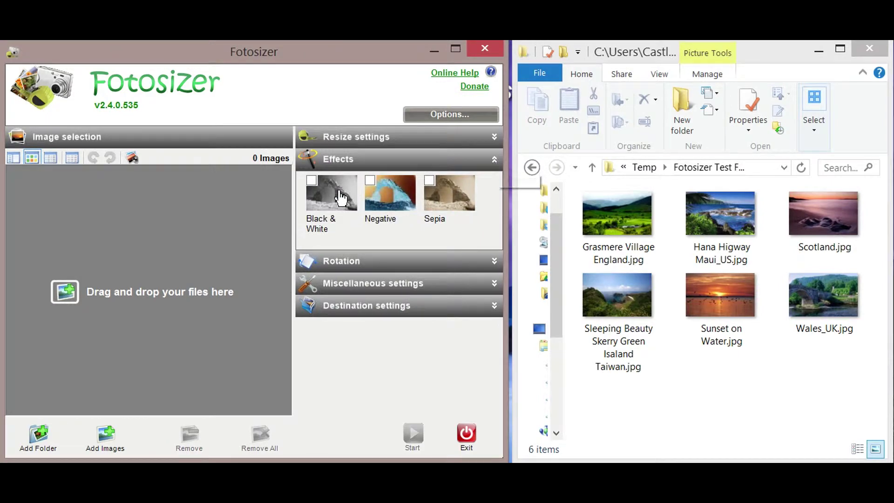
pyautogui.click(495, 160)
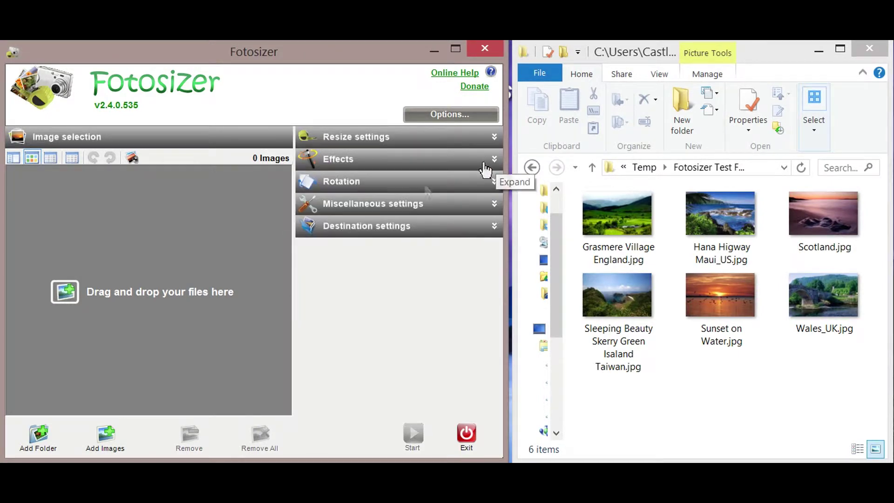
pyautogui.click(495, 182)
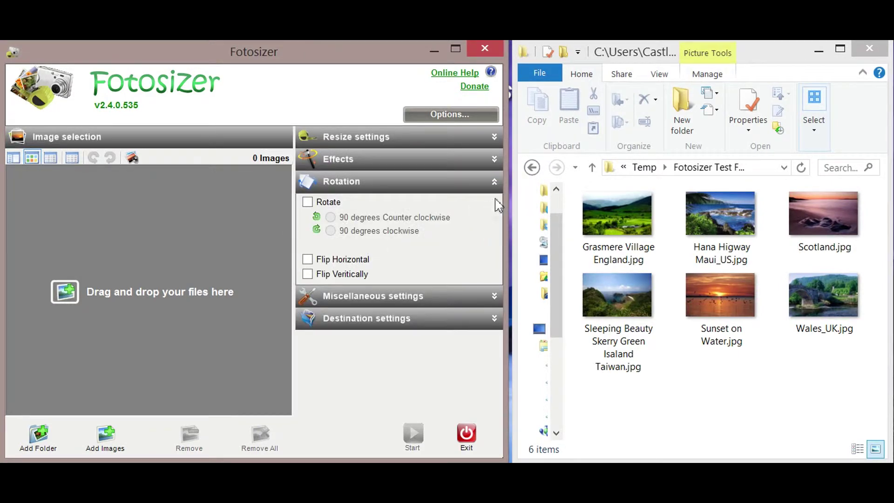
pyautogui.click(494, 184)
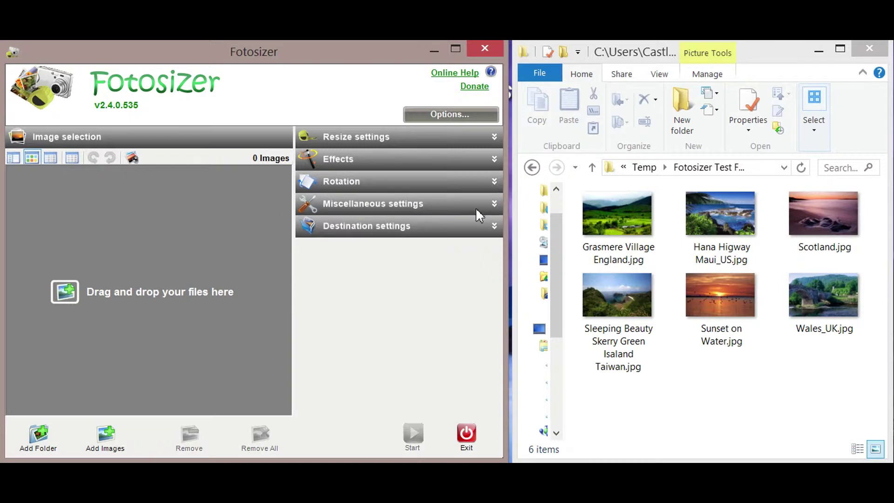
# - Enable the DPI change at 96 DPI in the miscellaneous settings
pyautogui.click(494, 204)
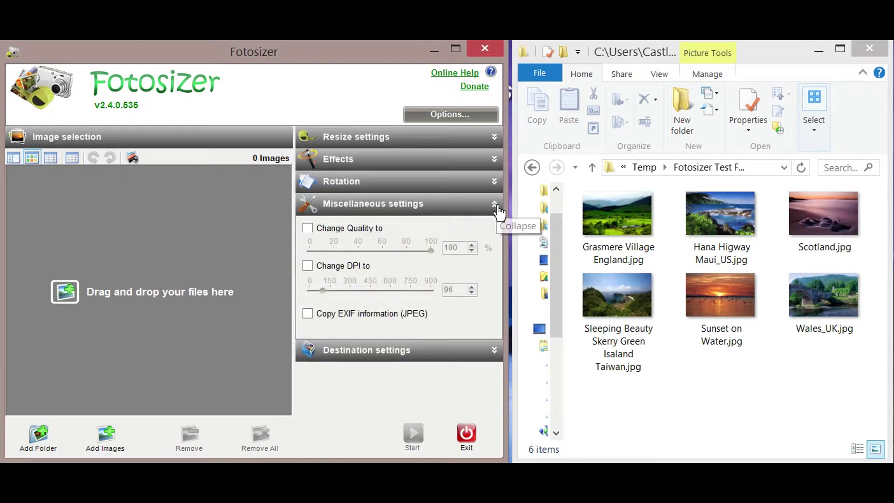
pyautogui.click(307, 265)
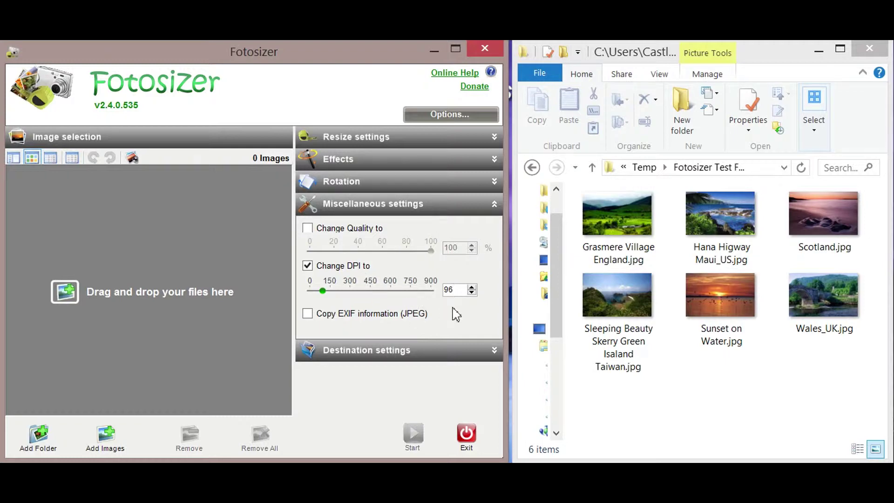
pyautogui.click(494, 204)
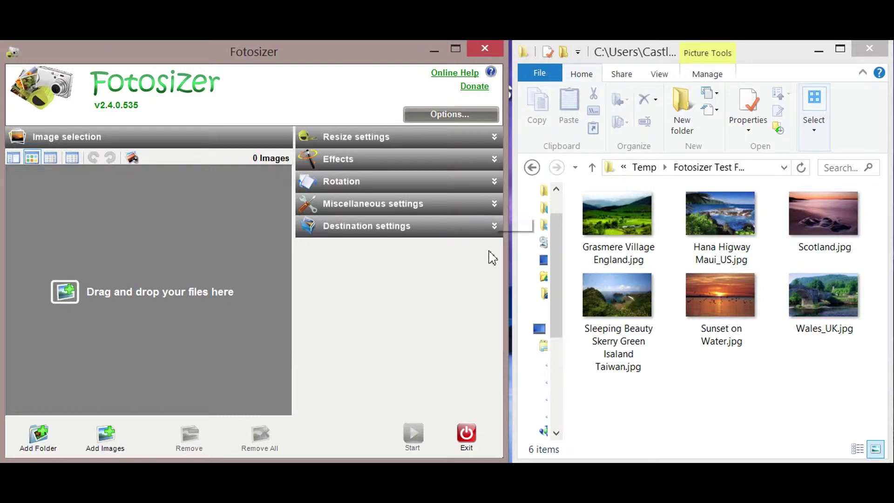
# - Set the resized images to be saved to a folder, with the location same as original
pyautogui.click(494, 227)
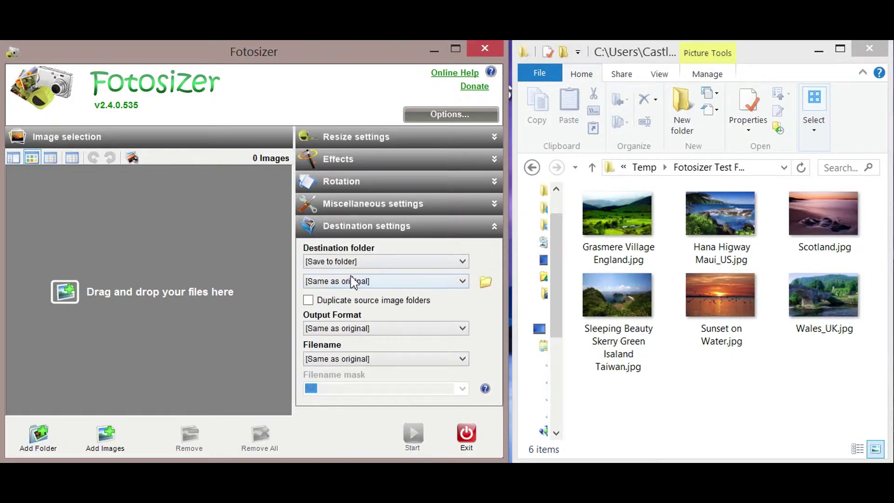
pyautogui.click(463, 267)
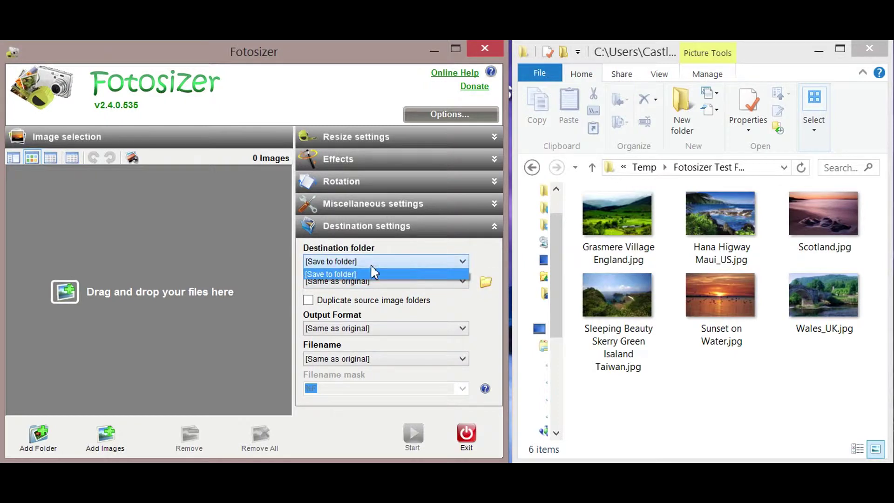
pyautogui.click(373, 261)
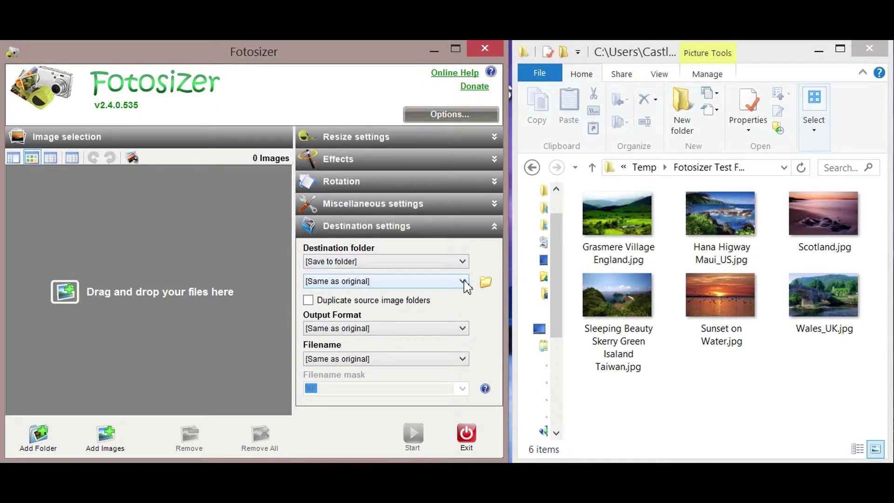
pyautogui.click(462, 281)
pyautogui.click(376, 289)
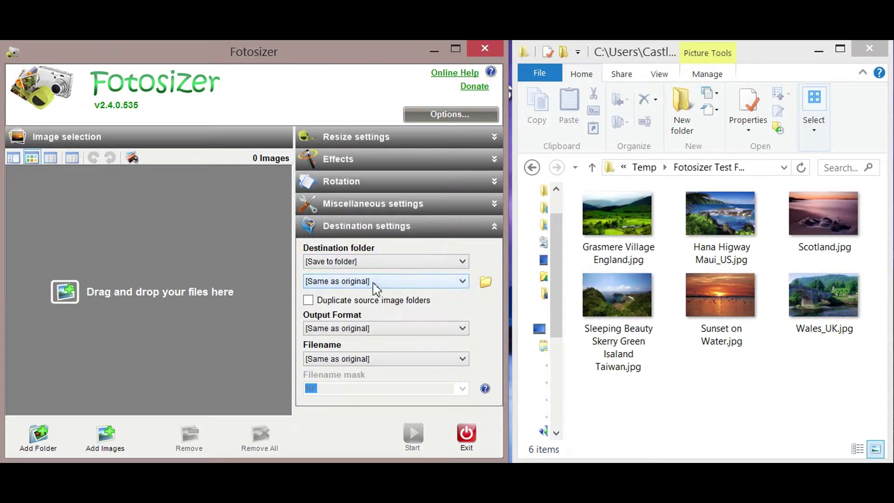
pyautogui.click(463, 282)
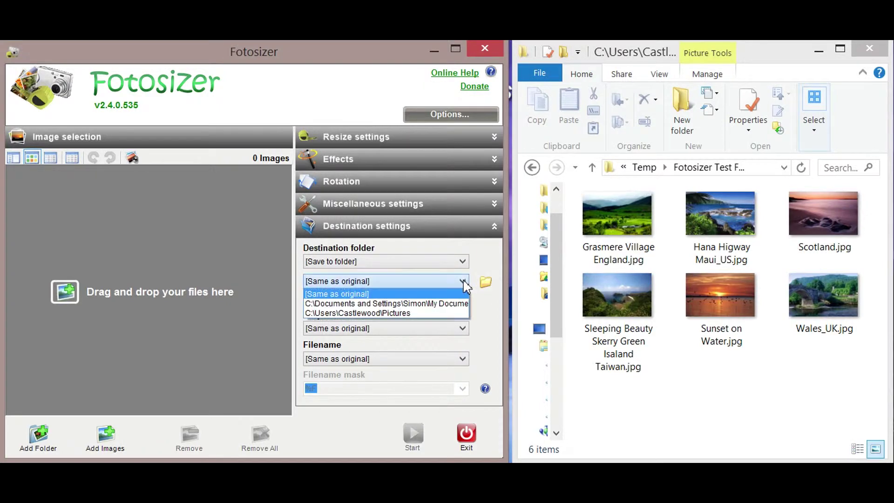
pyautogui.click(348, 283)
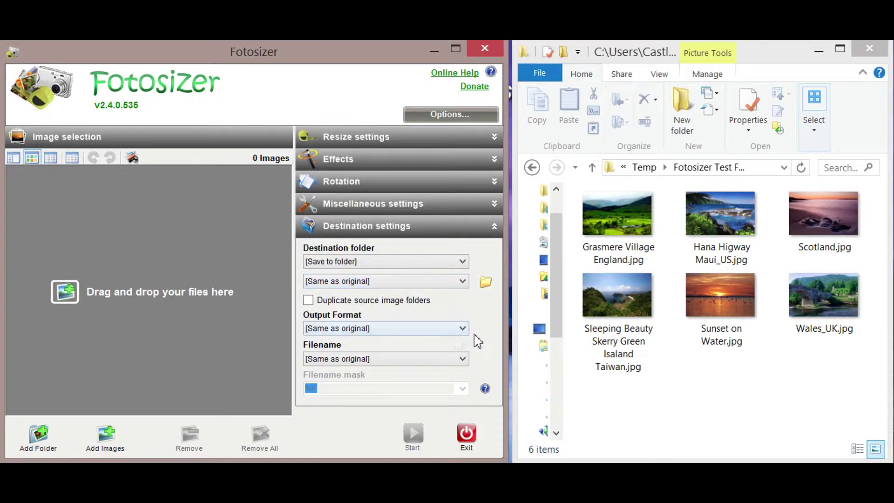
# - Set the output format to JPEG (.JPG) and the filename to Custom with the mask %F_%Wx%H
pyautogui.click(463, 329)
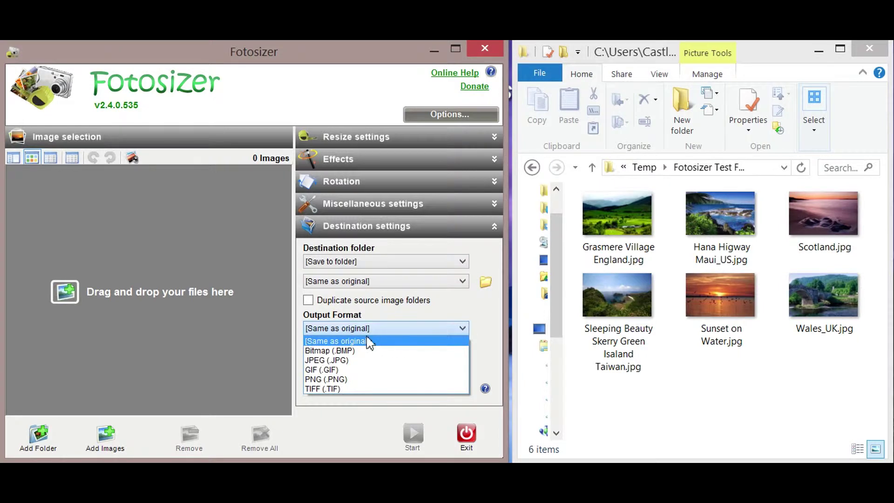
pyautogui.click(343, 361)
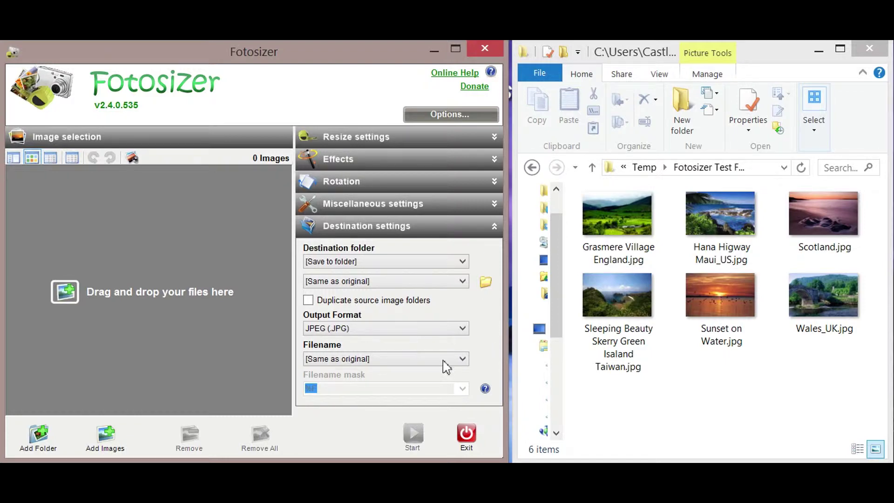
pyautogui.click(463, 359)
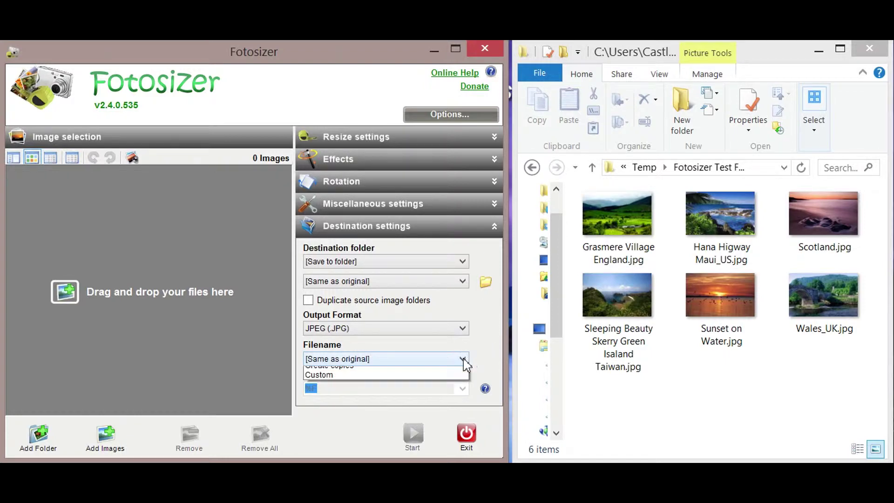
pyautogui.click(334, 392)
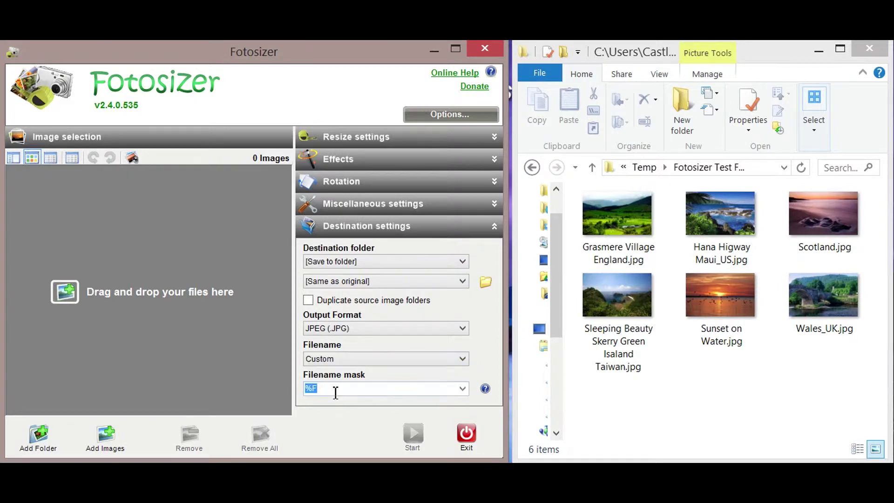
pyautogui.click(462, 388)
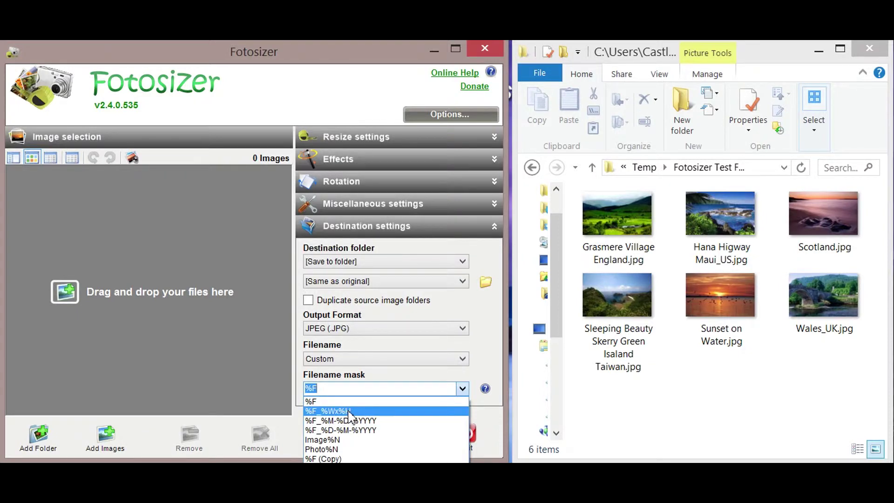
pyautogui.click(351, 411)
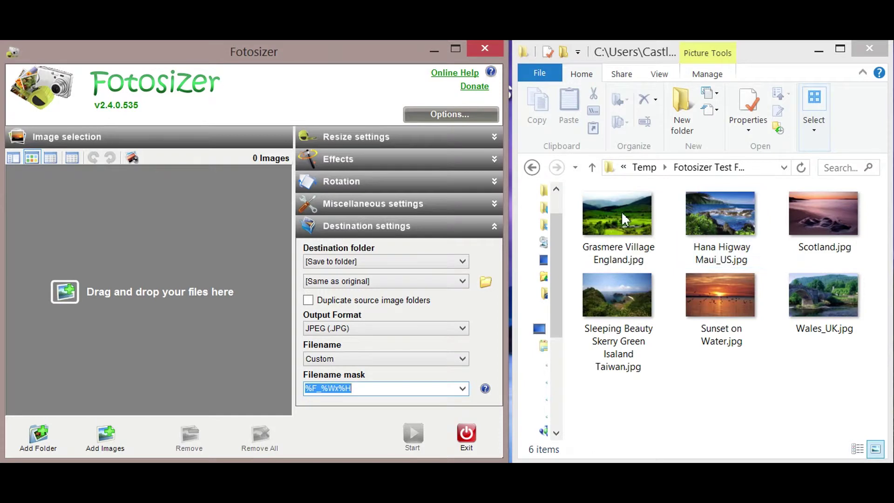
pyautogui.moveTo(350, 391)
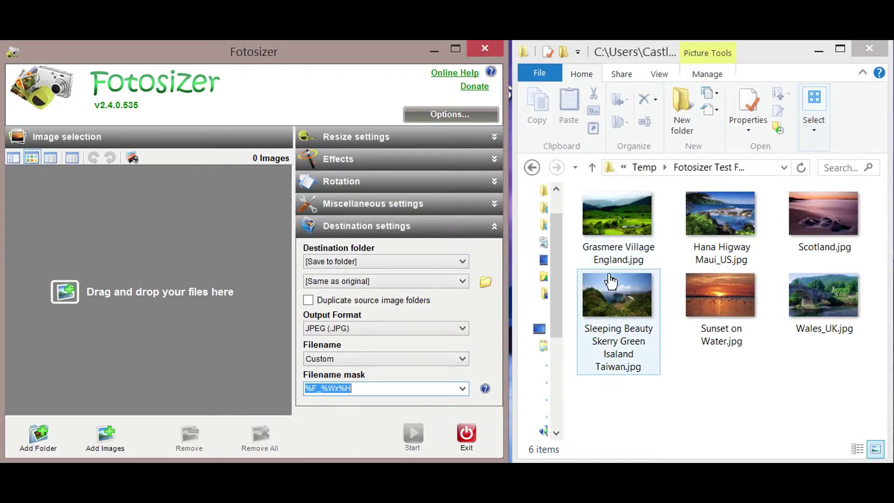
# - Select all images in the test folder, from Grasmere Village England.jpg through Wales_UK.jpg
pyautogui.click(598, 408)
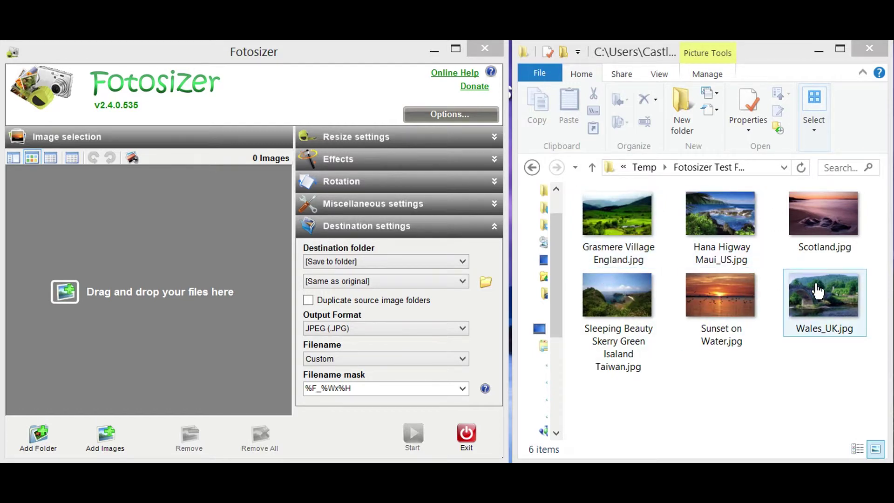
pyautogui.click(613, 221)
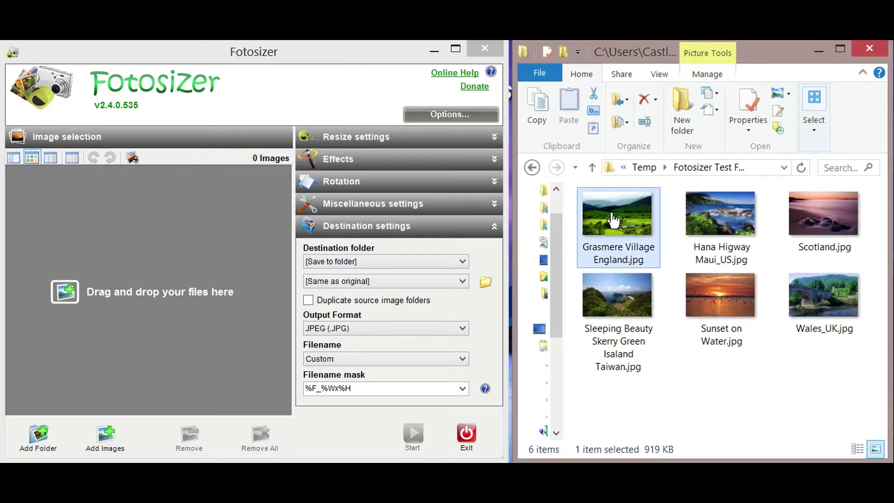
pyautogui.keyDown('shift'); pyautogui.click(821, 307); pyautogui.keyUp('shift')
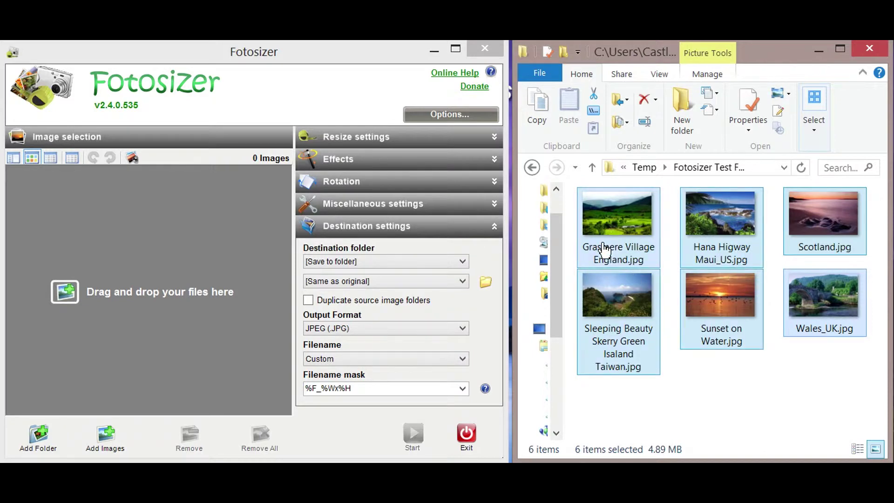
pyautogui.moveTo(604, 248)
pyautogui.mouseDown()
pyautogui.moveTo(313, 280)
pyautogui.moveTo(234, 256)
pyautogui.moveTo(459, 262)
pyautogui.moveTo(601, 233)
pyautogui.mouseUp()
# - Check the dimensions and file sizes of source images such as Grasmere Village England.jpg and Scotland.jpg
pyautogui.click(615, 228)
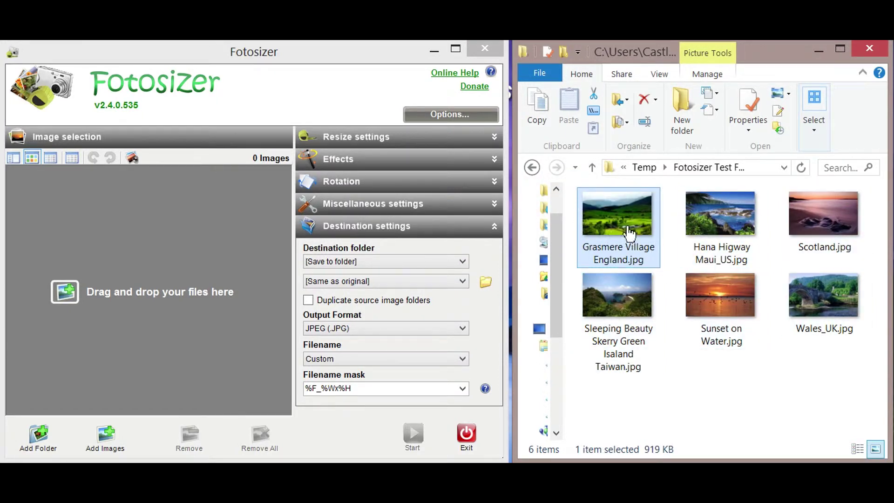
pyautogui.moveTo(611, 221)
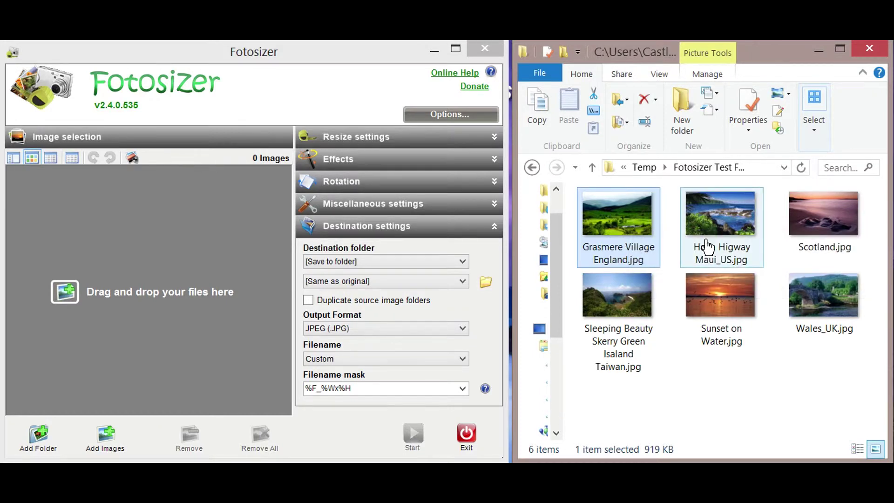
pyautogui.moveTo(826, 217)
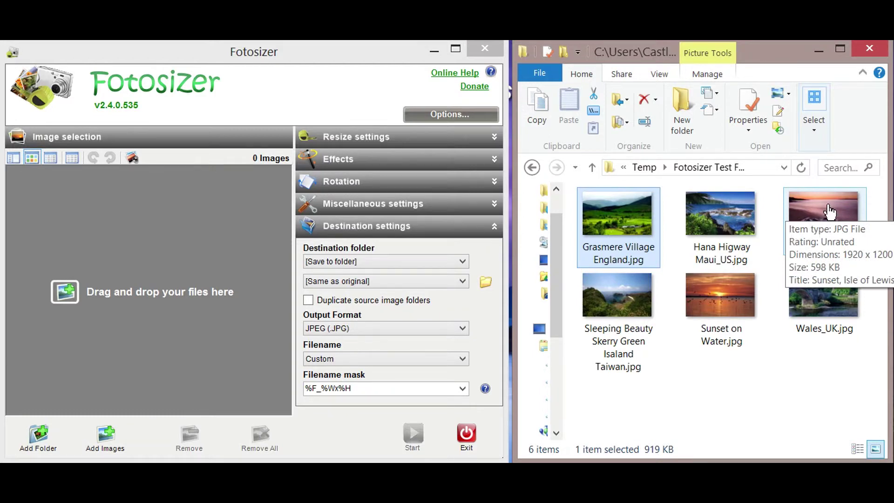
# - Add Scotland.jpg and Sunset on Water.jpg to the selection alongside Grasmere Village England.jpg
pyautogui.keyDown('ctrl'); pyautogui.click(829, 211); pyautogui.keyUp('ctrl')
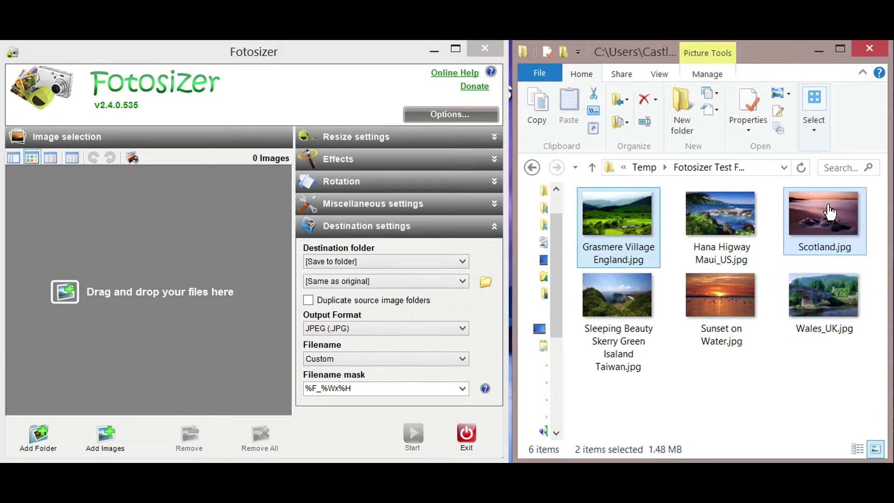
pyautogui.keyDown('ctrl'); pyautogui.click(713, 308); pyautogui.keyUp('ctrl')
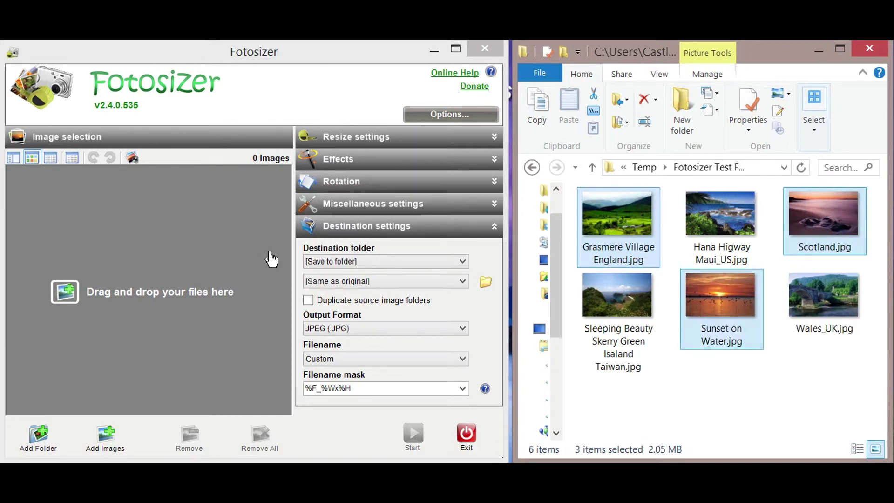
pyautogui.moveTo(620, 222); pyautogui.dragTo(635, 257)
# - Load Grasmere Village England.jpg, Hana Higway Maui_US.jpg and Scotland.jpg into the Fotosizer image list and run the batch resize
pyautogui.click(609, 228)
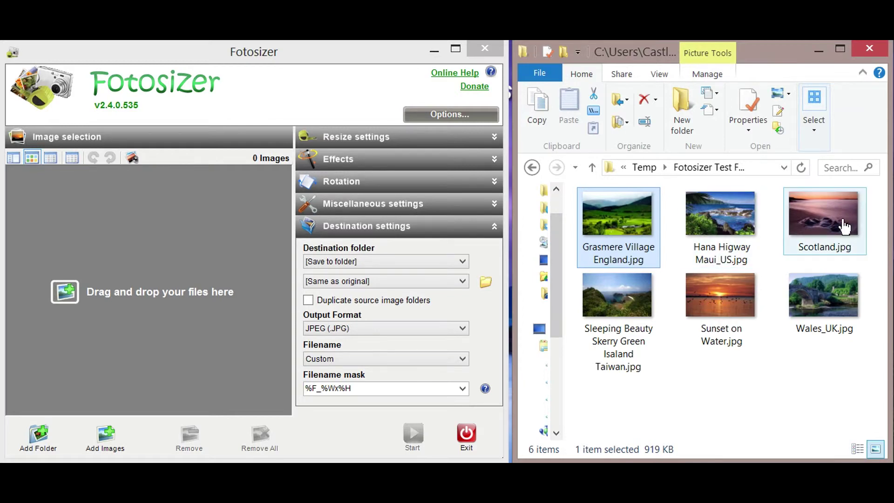
pyautogui.keyDown('shift'); pyautogui.click(821, 221); pyautogui.keyUp('shift')
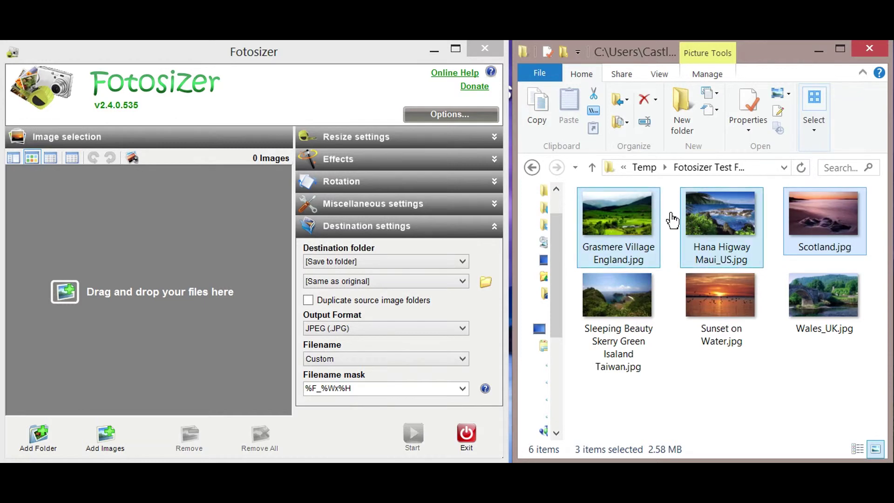
pyautogui.moveTo(615, 222); pyautogui.dragTo(181, 244)
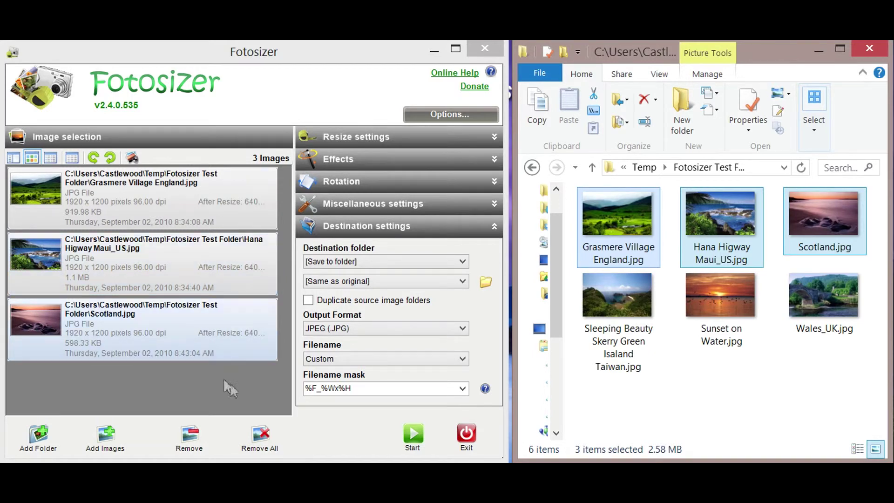
pyautogui.click(414, 440)
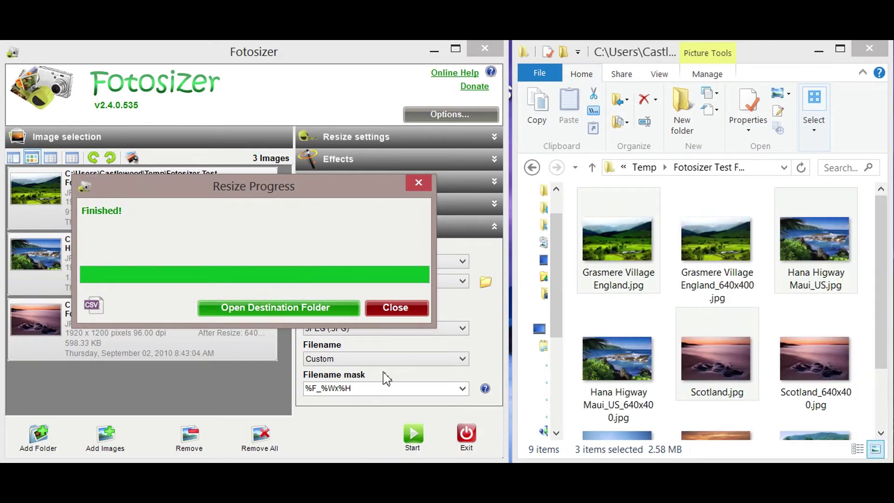
pyautogui.click(399, 314)
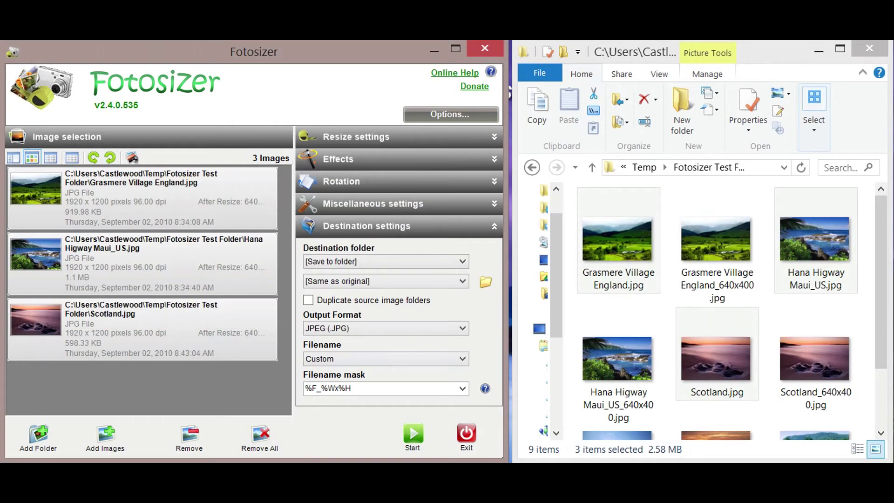
# - Check the dimensions and file size of the resized copy of the Grasmere Village image in the test folder
pyautogui.moveTo(886, 298)
pyautogui.mouseDown()
pyautogui.moveTo(887, 356)
pyautogui.moveTo(885, 285)
pyautogui.mouseUp()
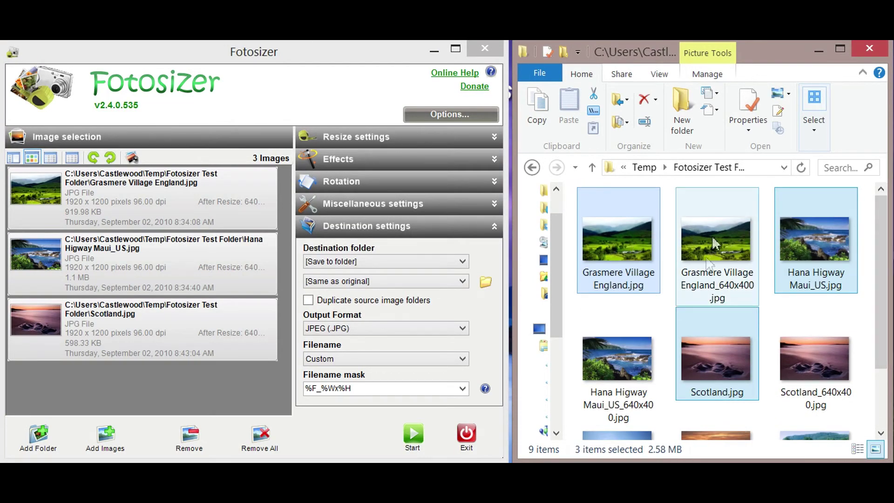
pyautogui.moveTo(717, 302)
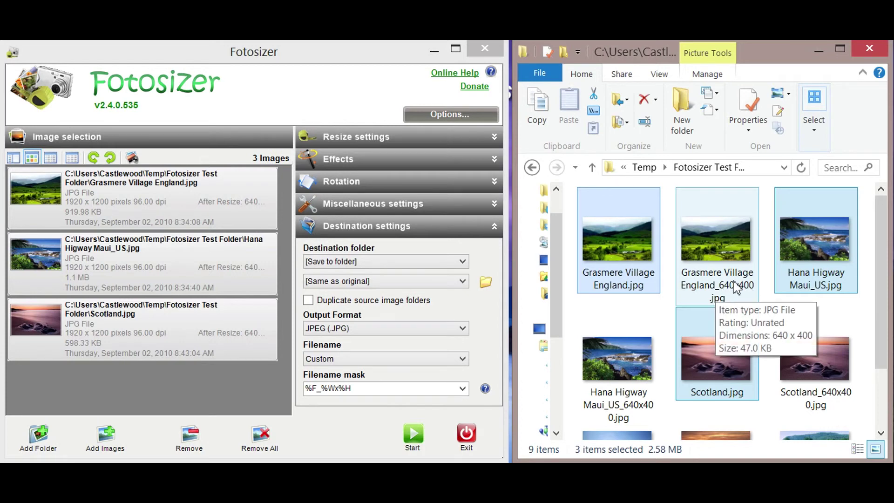
pyautogui.click(725, 239)
pyautogui.moveTo(715, 239)
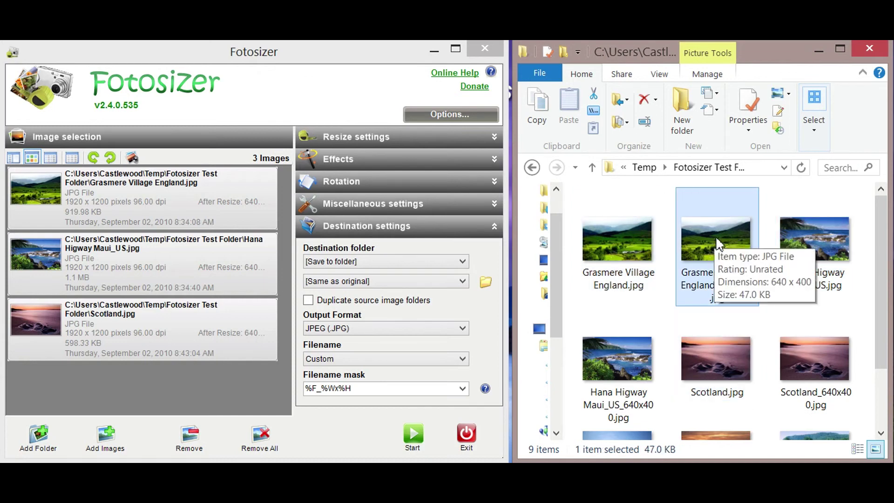
# - Remove all images from the Fotosizer list and exit the program
pyautogui.click(332, 61)
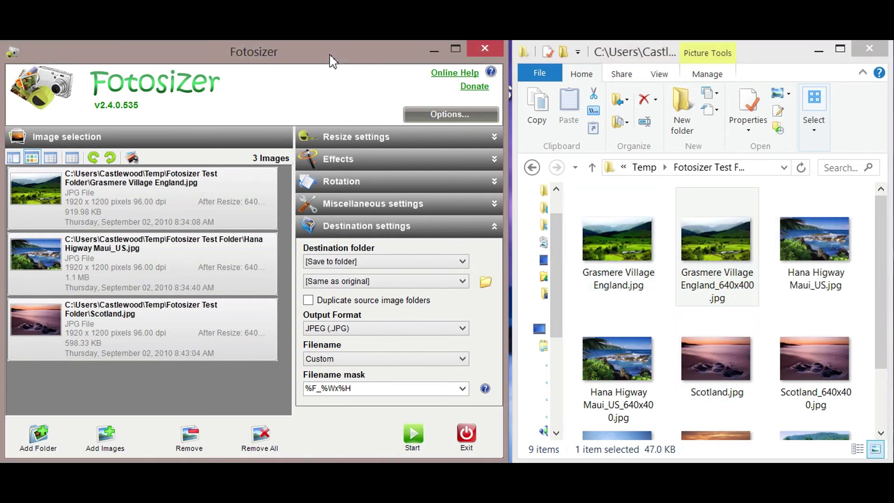
pyautogui.click(262, 441)
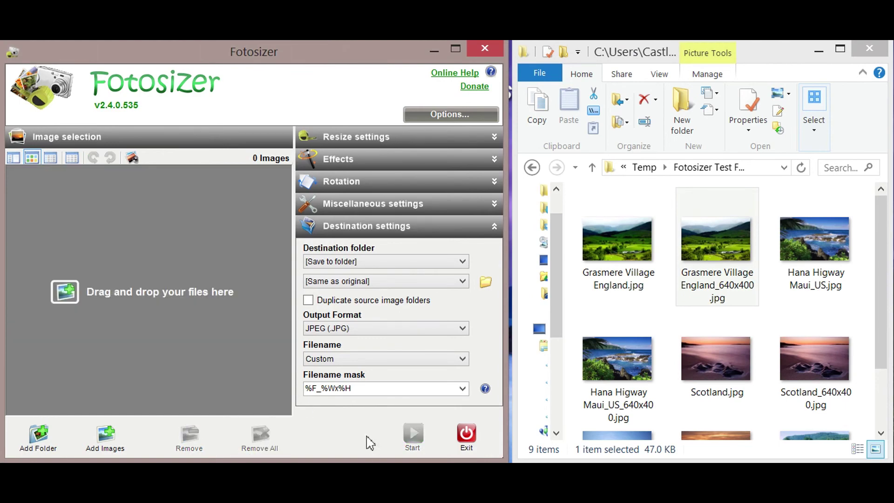
pyautogui.click(466, 434)
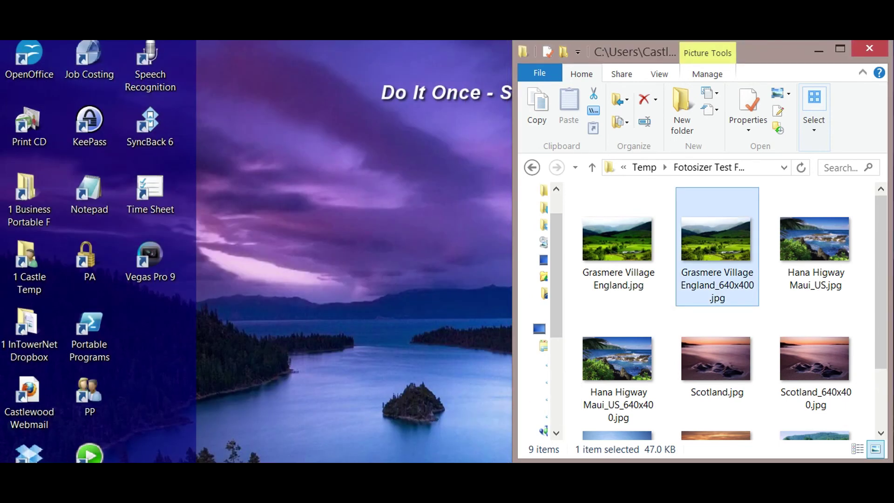